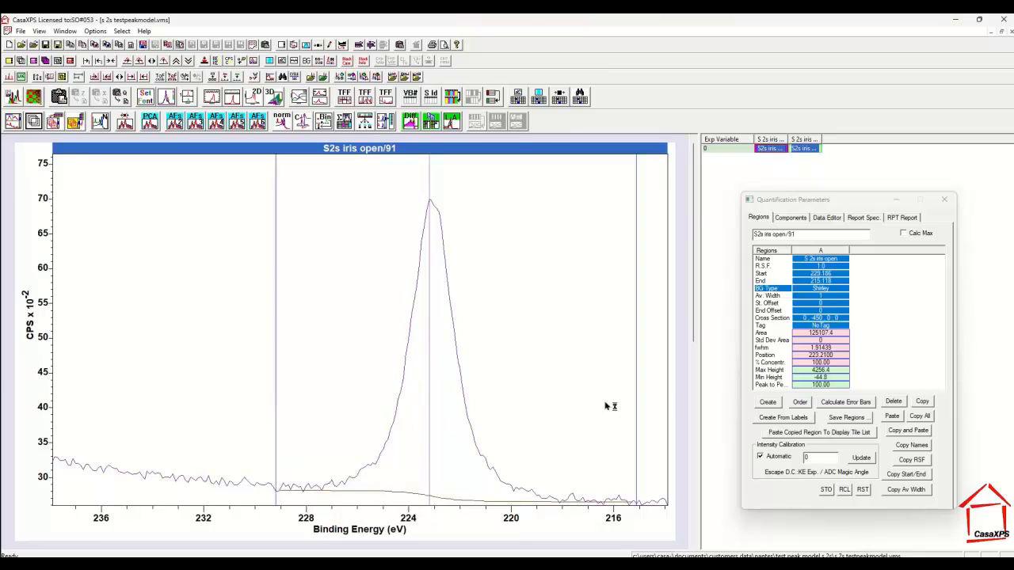
Move the region's low binding energy limit to about 216.07 eV and set its averaging width to 5
left_click_drag(638, 404, 611, 404)
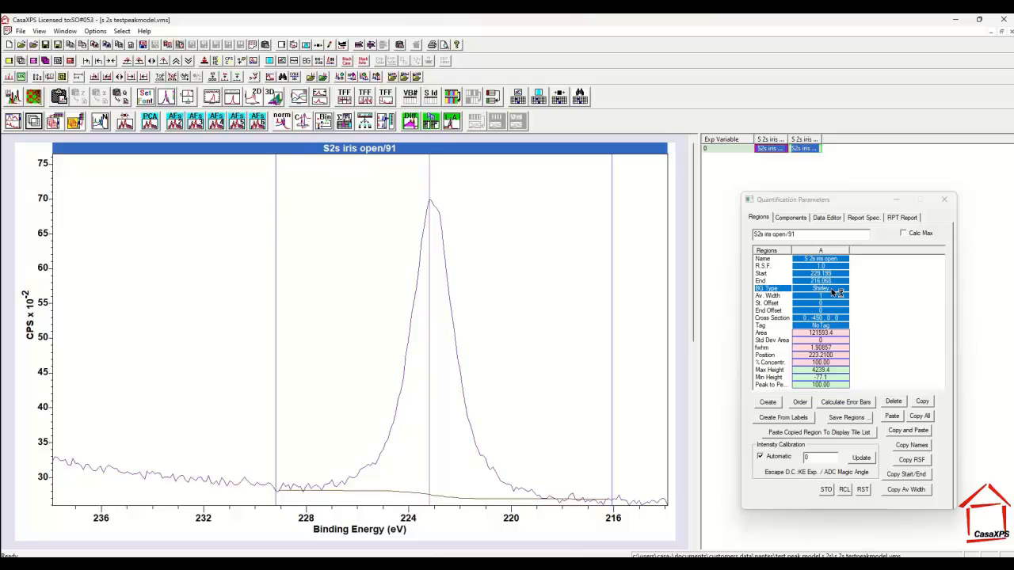
left_click(822, 290)
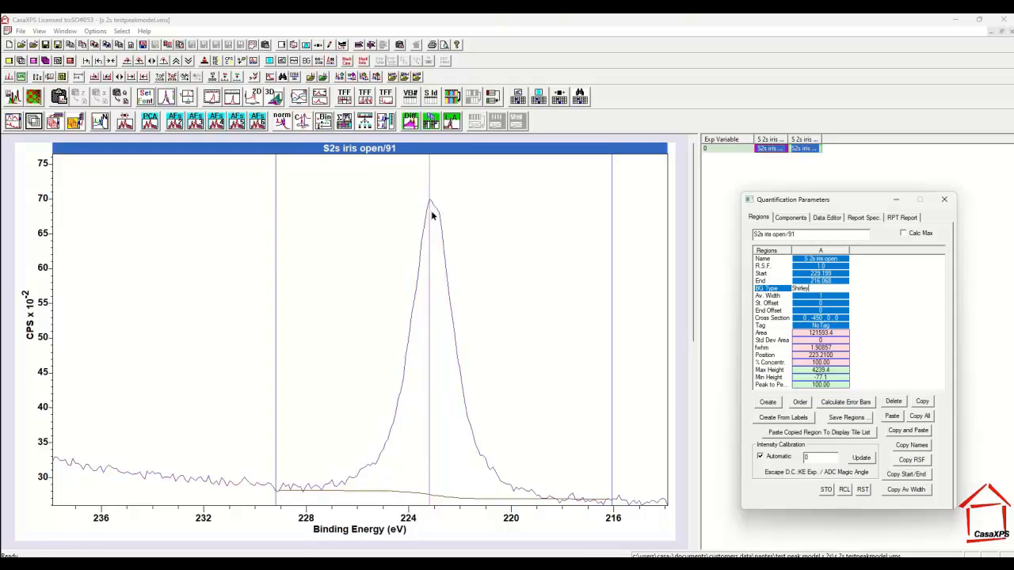
left_click(818, 296)
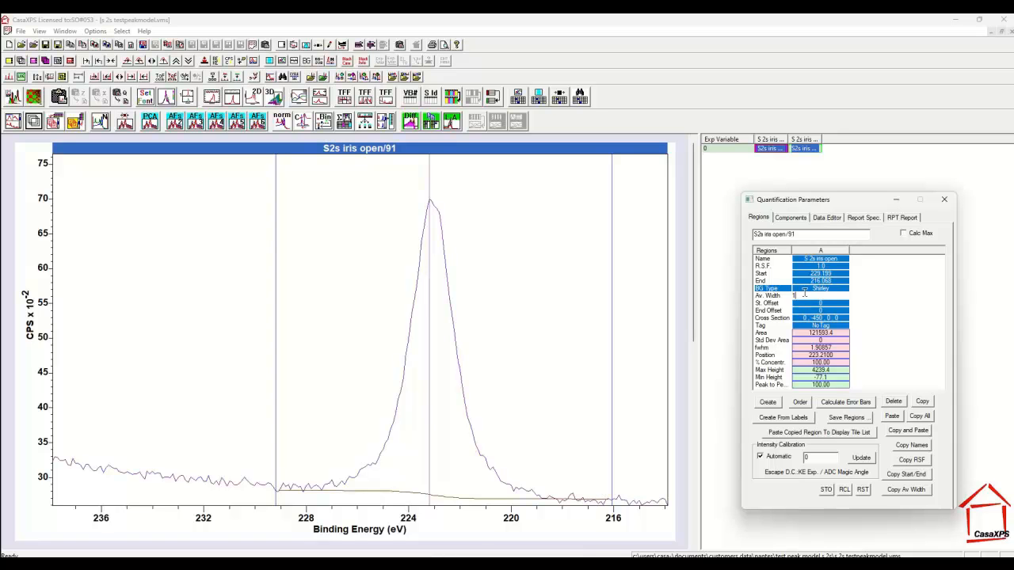
left_click_drag(802, 294, 780, 294)
type("5")
key("Return")
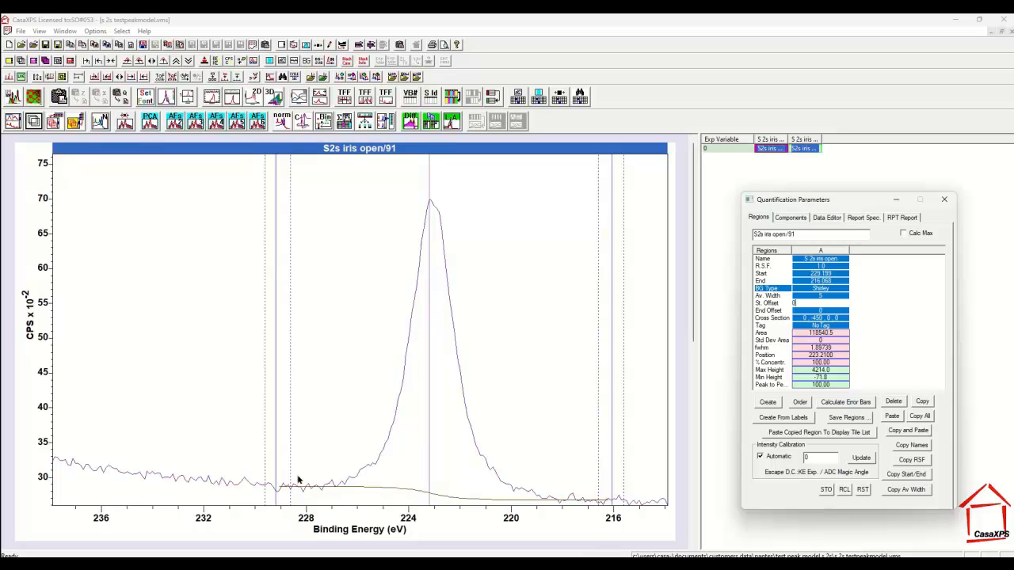
Try narrower limits for the S 2s region and settle on a start of about 228.52 eV and an end of about 217.15 eV
left_click_drag(610, 452, 534, 446)
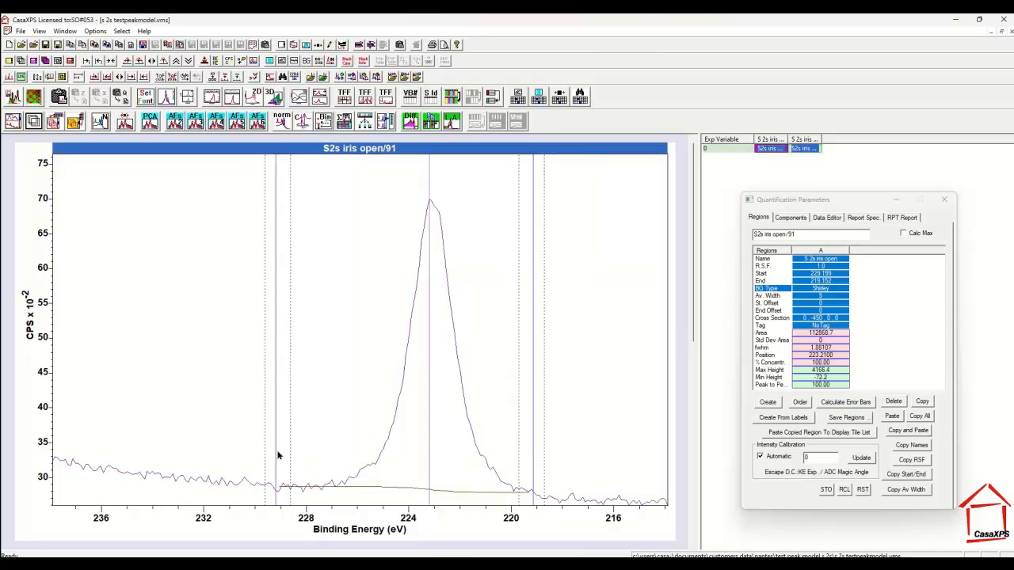
left_click_drag(278, 457, 334, 441)
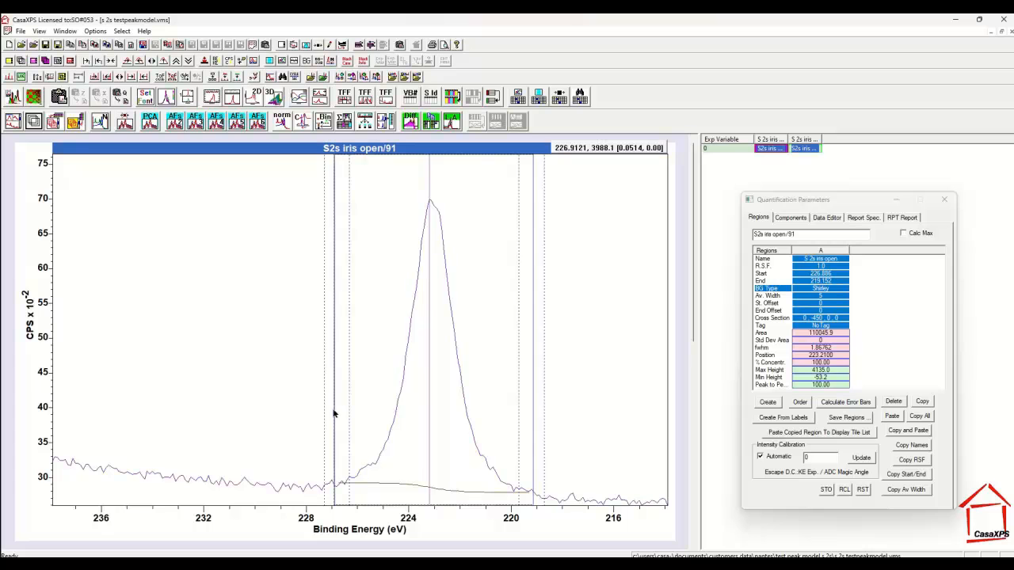
left_click_drag(335, 412, 292, 412)
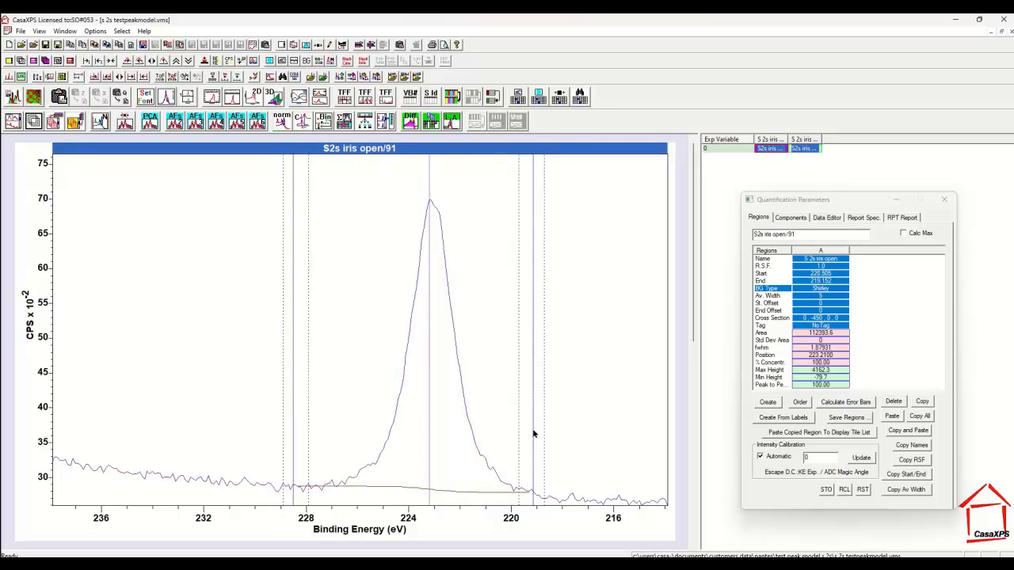
left_click_drag(532, 432, 584, 434)
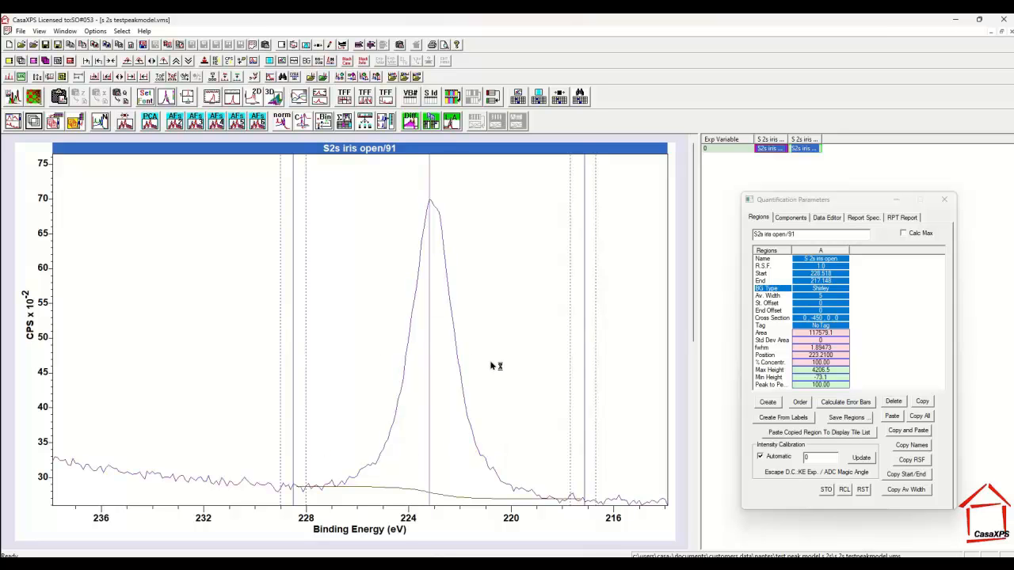
Create a component on the S 2s peak with the line shape LA(90) and fit it to the data
left_click(787, 218)
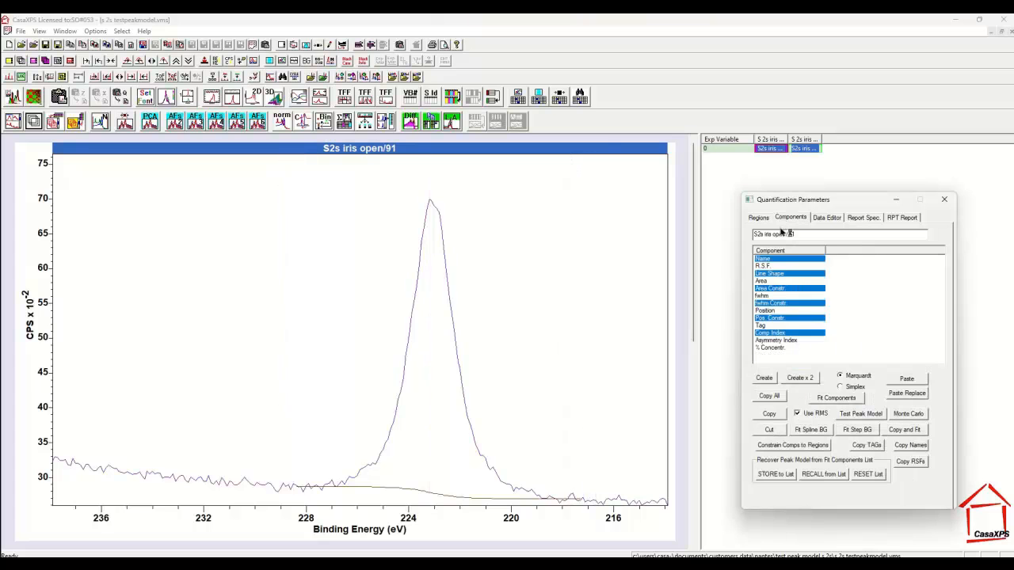
left_click(765, 378)
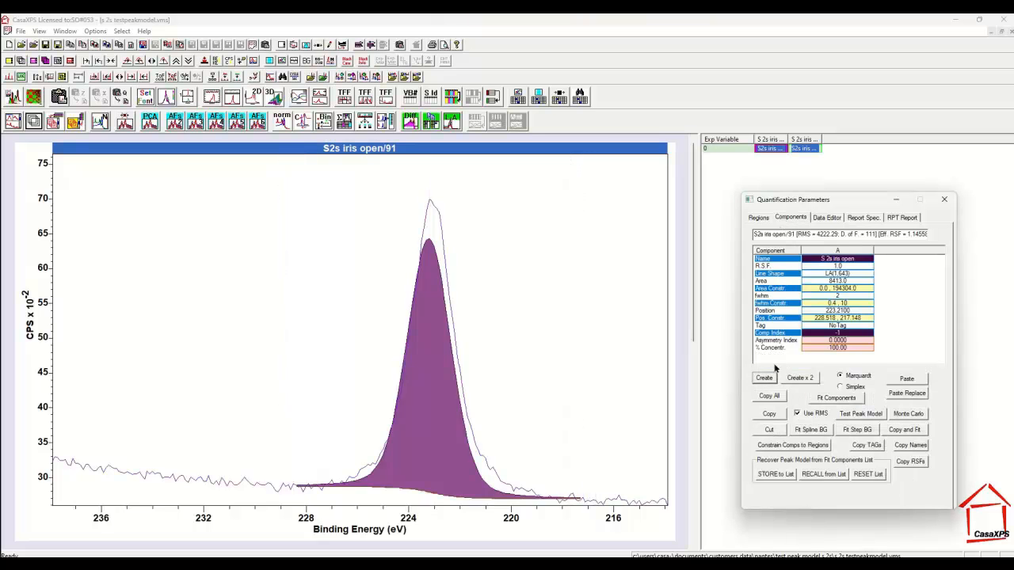
left_click(835, 273)
type("LA(50")
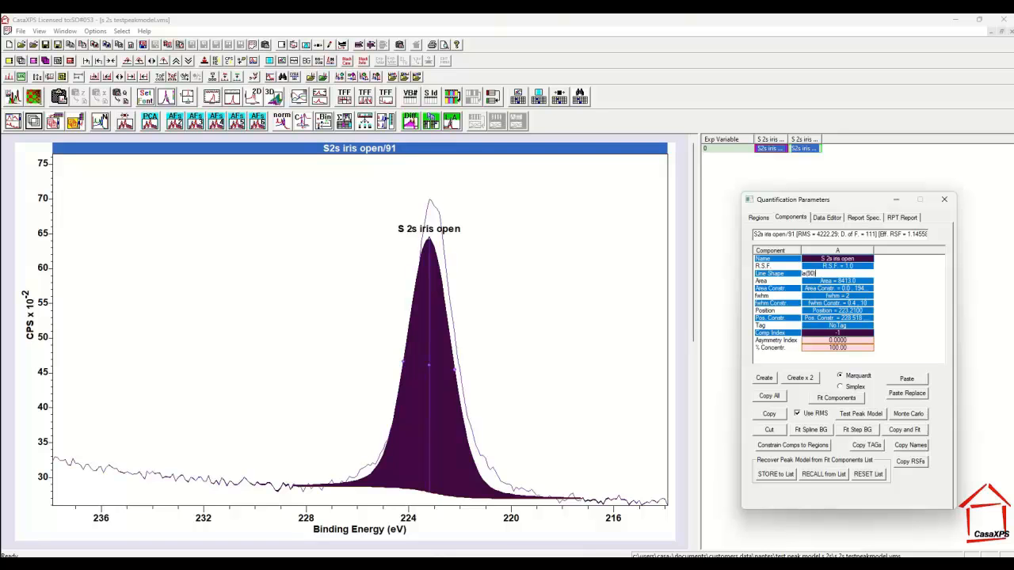
key("Return")
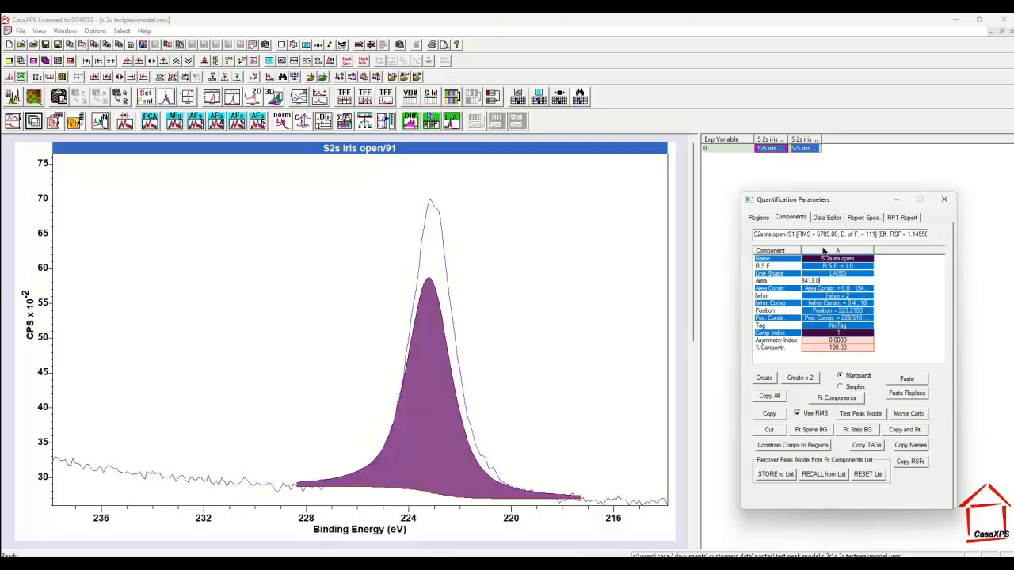
left_click(833, 397)
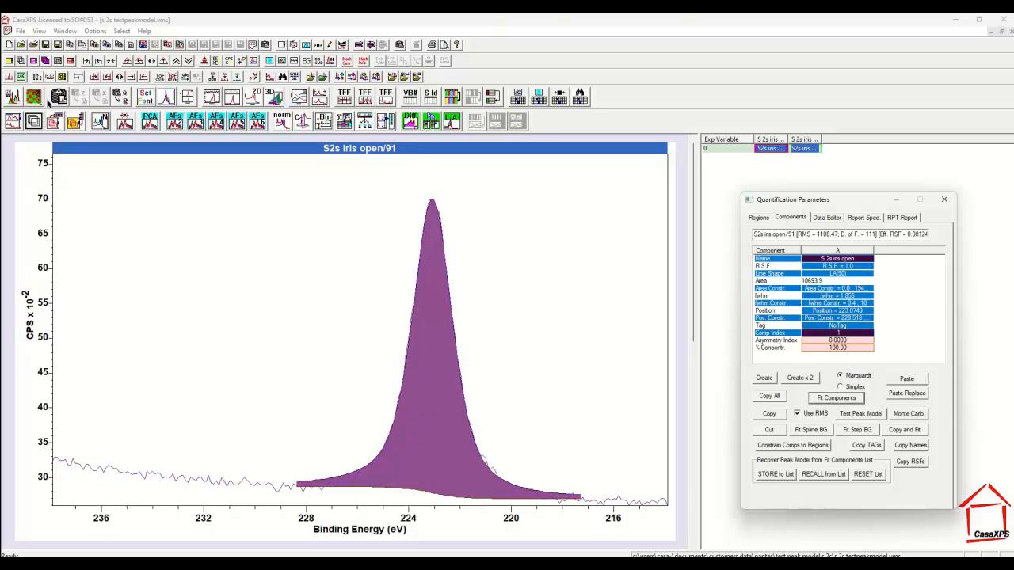
Lower both ends of the Shirley background beneath the peak tails, giving a start offset of about 2.35 and an end offset of about 1.93
left_click(17, 102)
left_click_drag(220, 442, 635, 531)
left_click(577, 461)
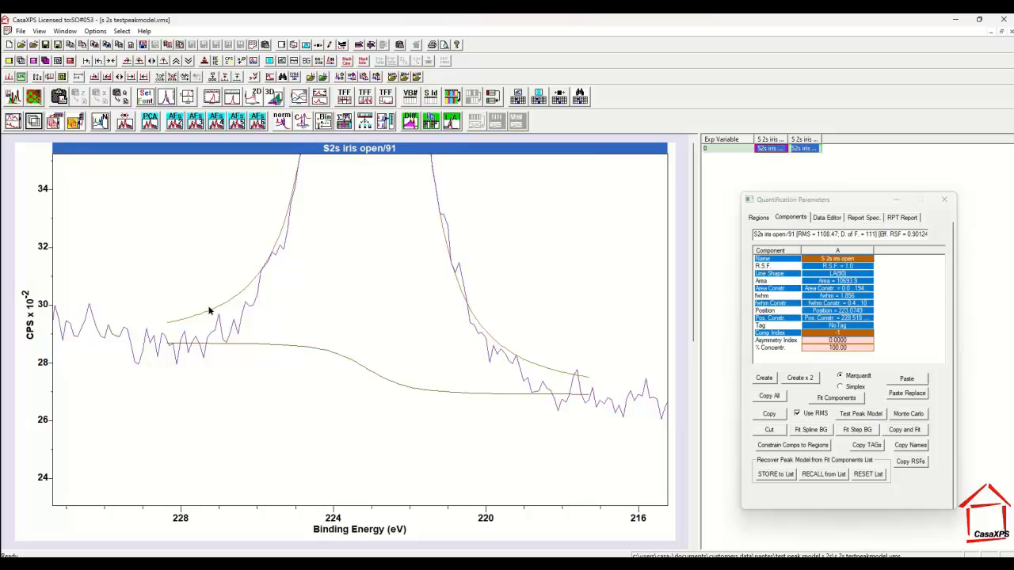
left_click(758, 217)
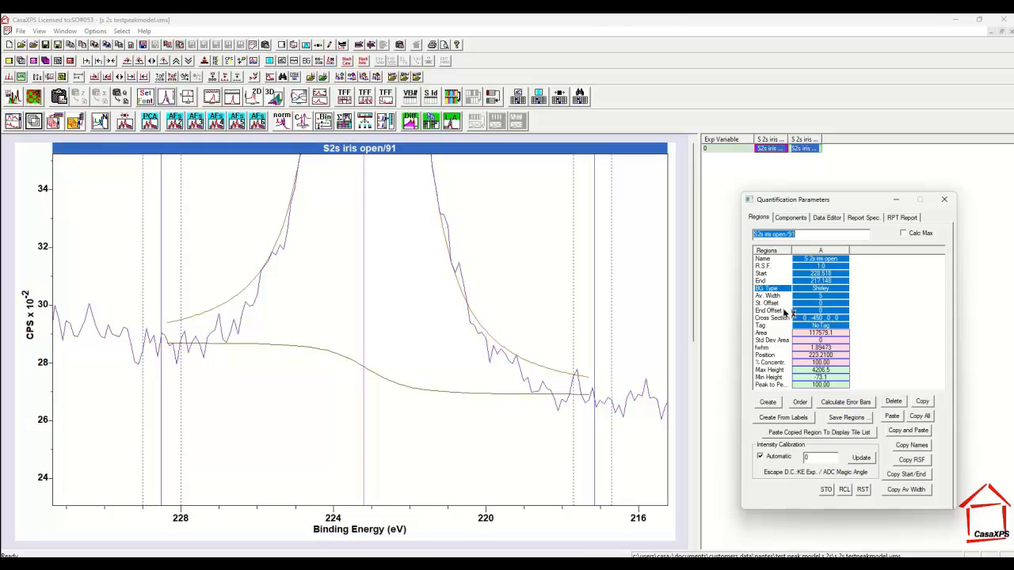
left_click(796, 219)
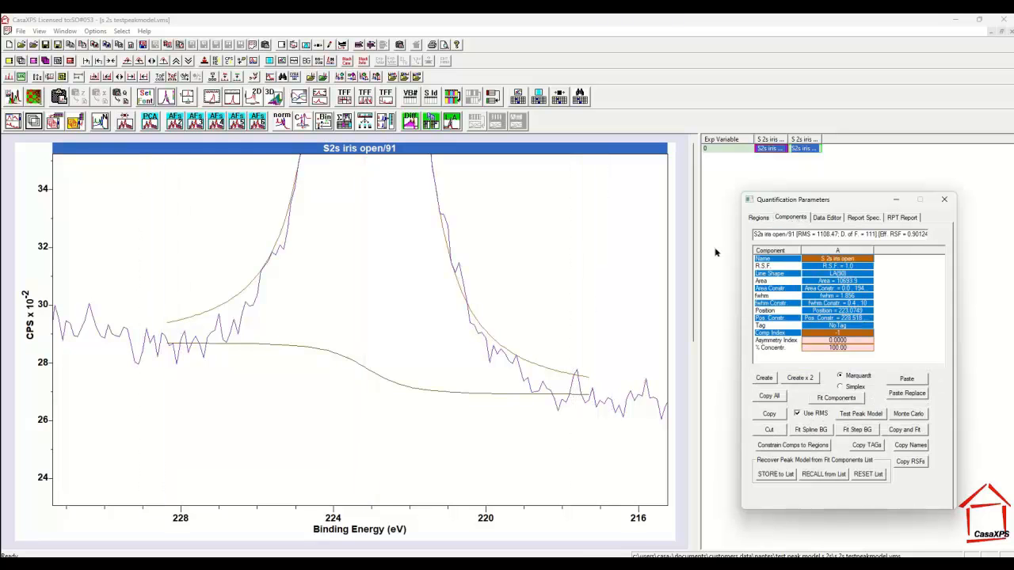
left_click_drag(169, 346, 169, 362)
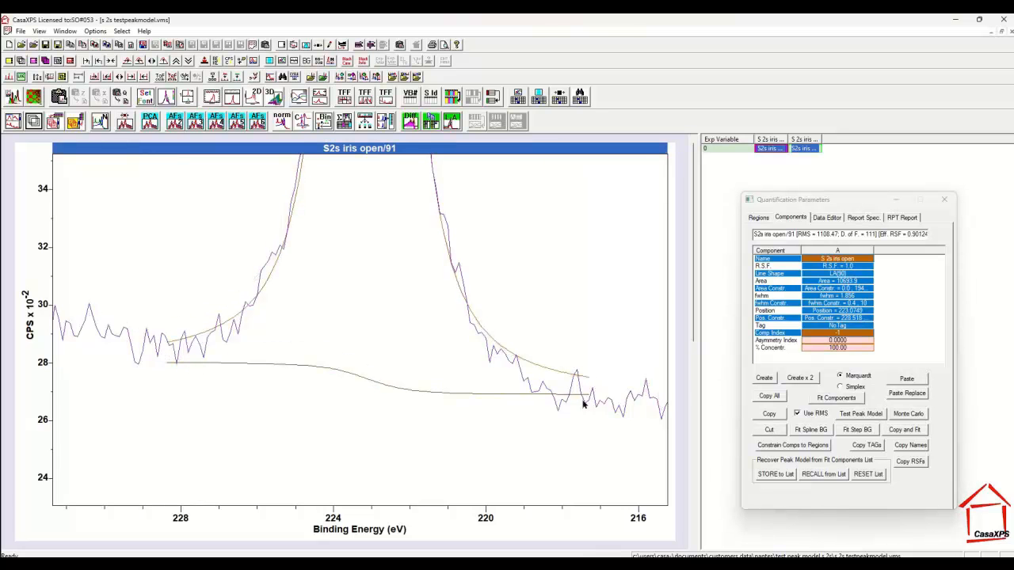
left_click_drag(587, 396, 586, 409)
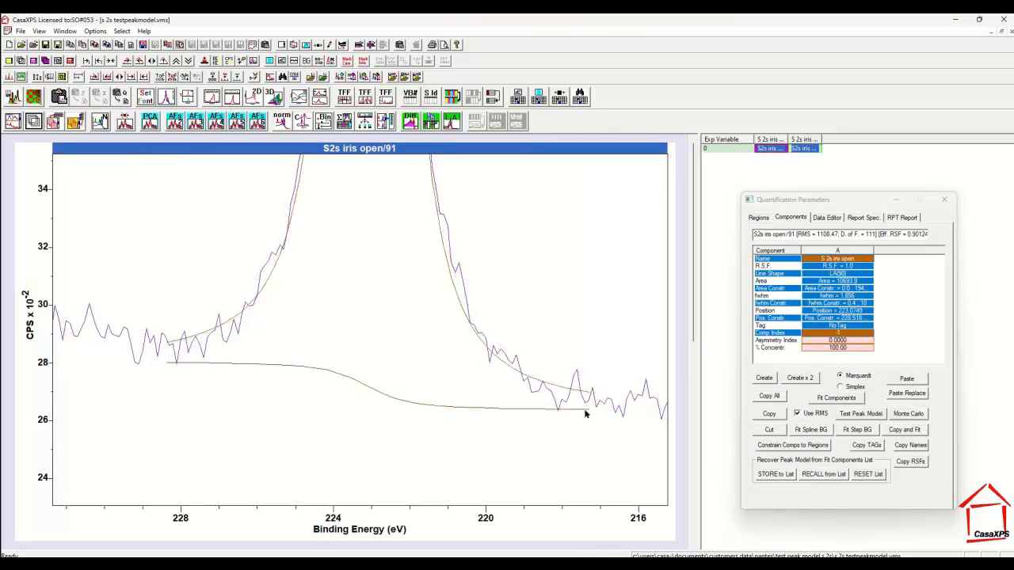
left_click(760, 219)
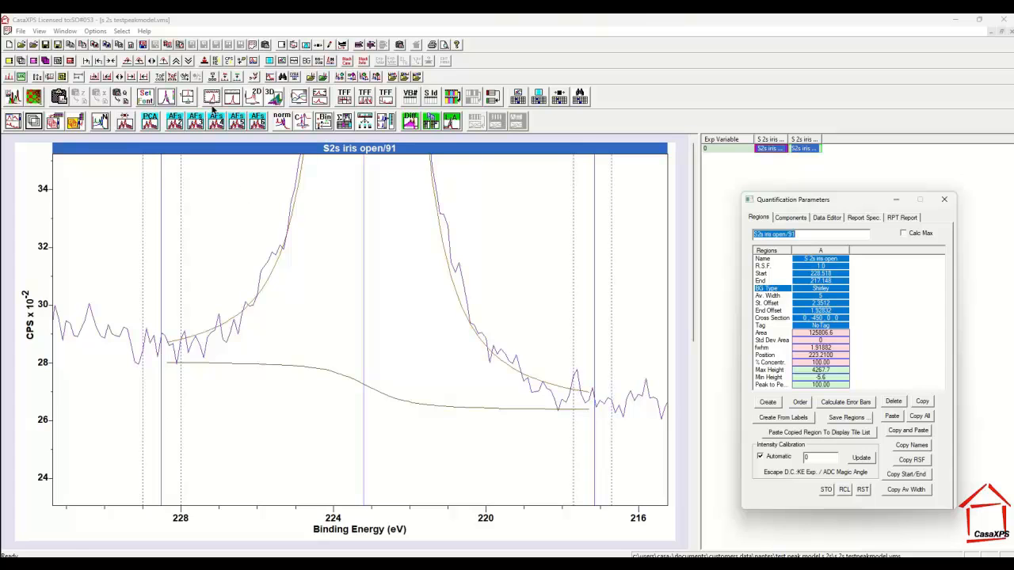
Refit the LA(90) component to the adjusted background and display the fit residuals above the spectrum
left_click(169, 66)
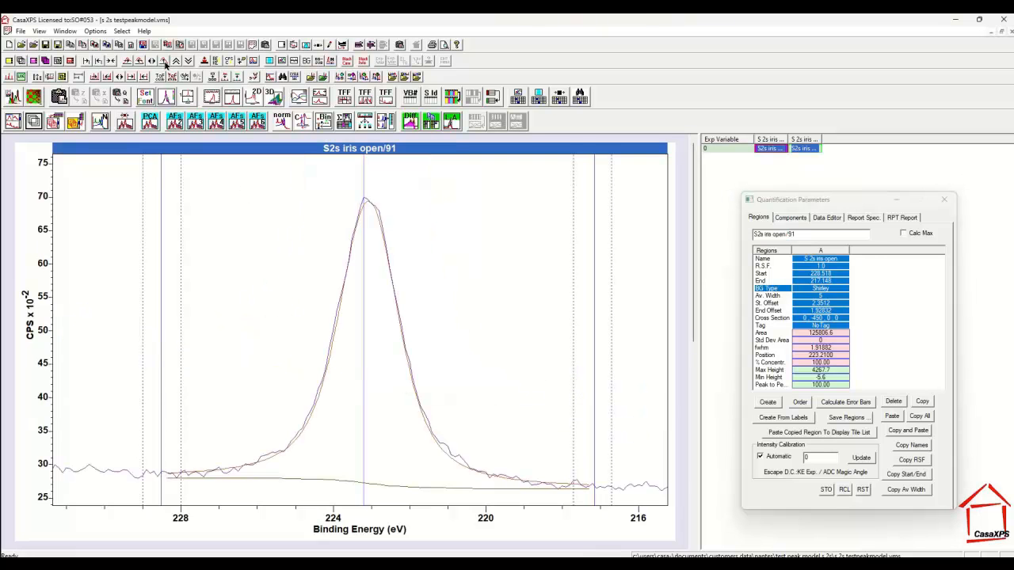
left_click(780, 218)
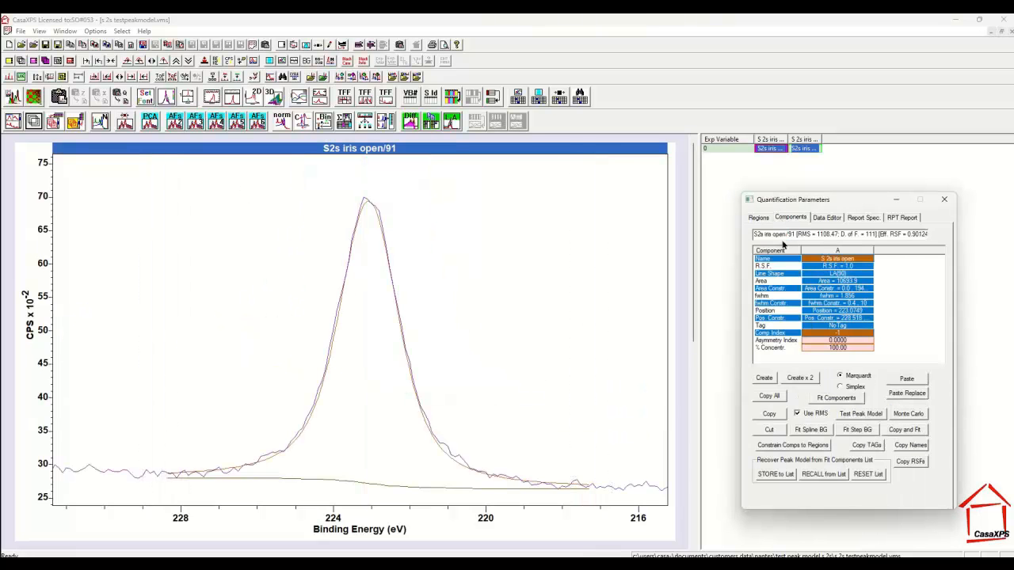
left_click(833, 398)
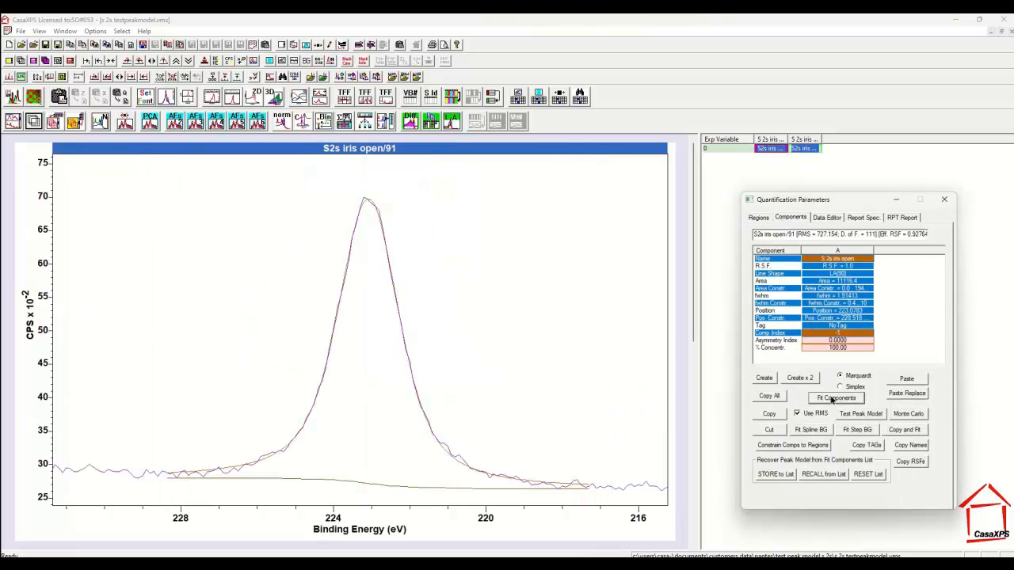
left_click(293, 62)
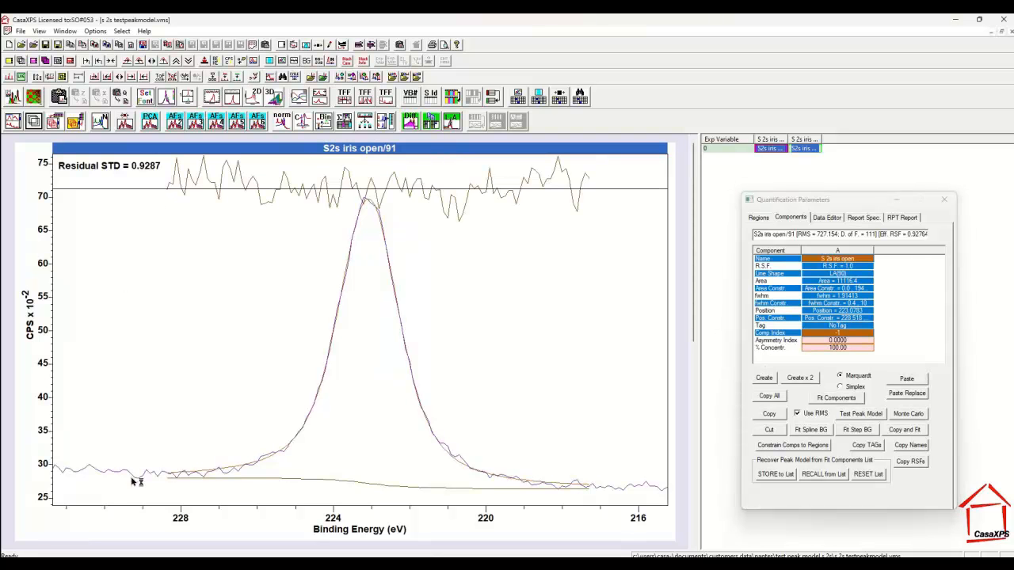
Fine-tune the background height slightly at its start and end, refitting the component after each adjustment
left_click_drag(172, 480, 173, 483)
left_click(822, 400)
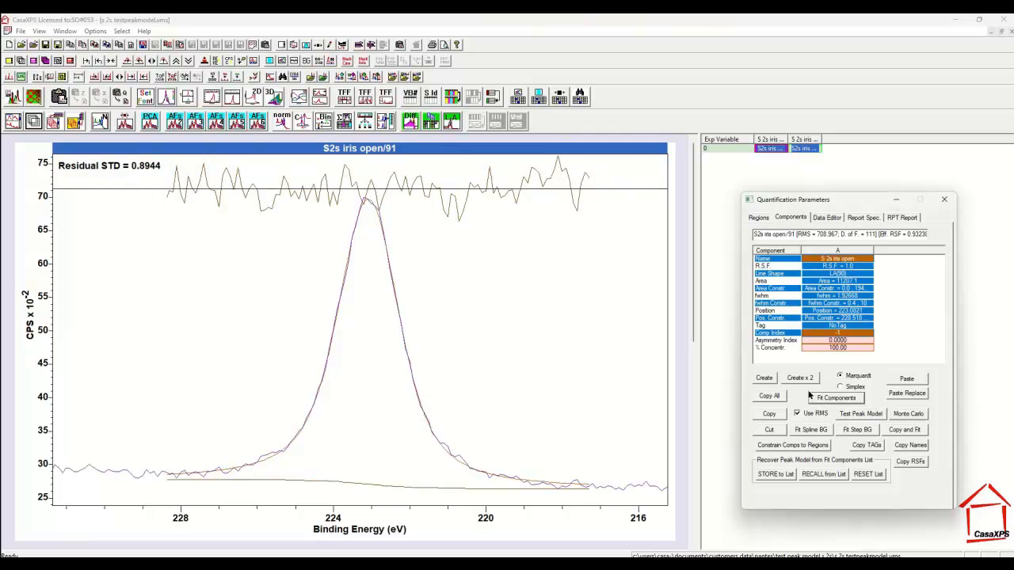
left_click(587, 491)
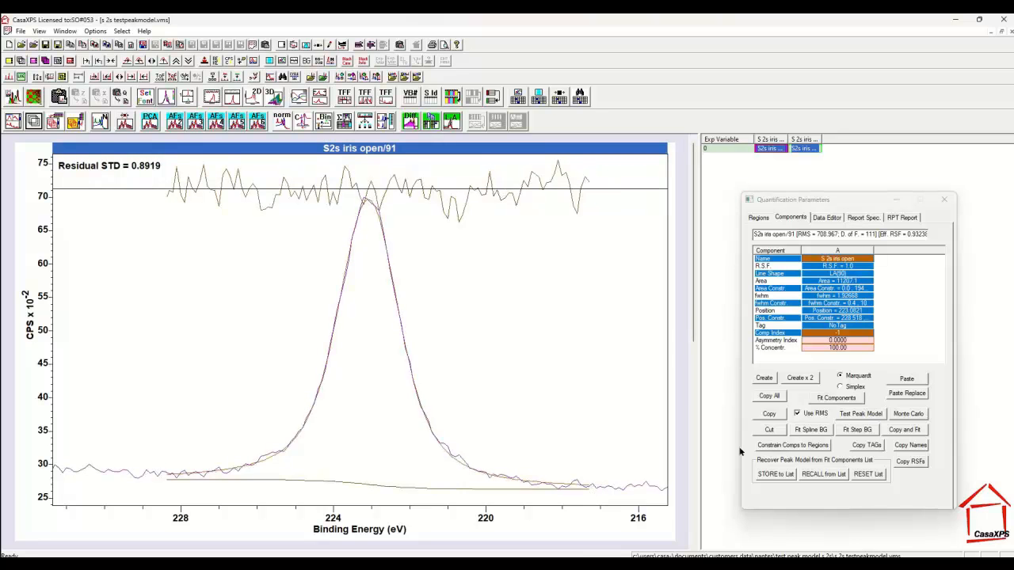
left_click(833, 398)
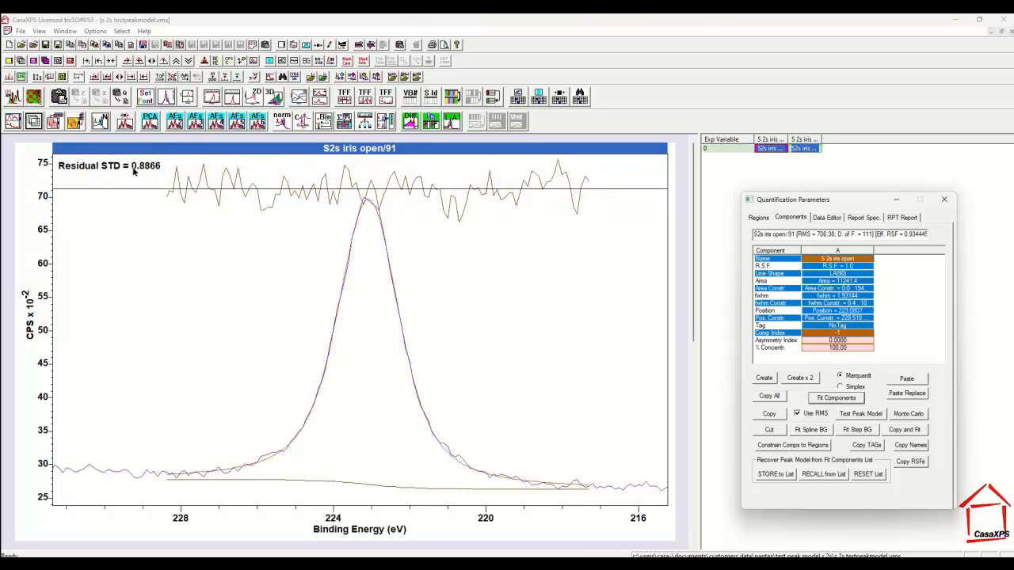